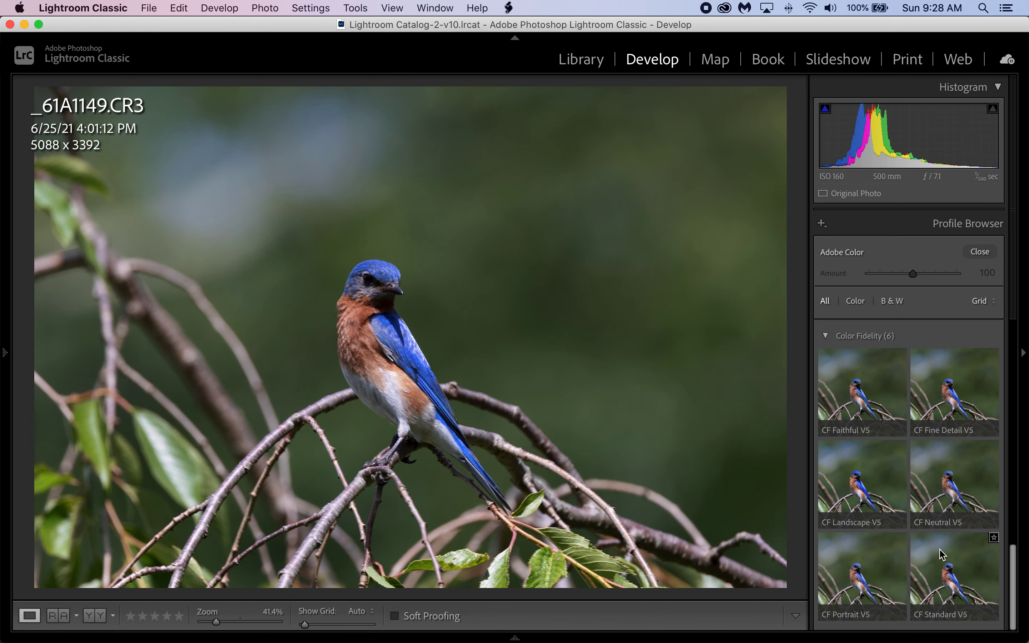
Step: Apply the CF Standard V5 color profile to the bluebird photo and close the Profile Browser
click(942, 554)
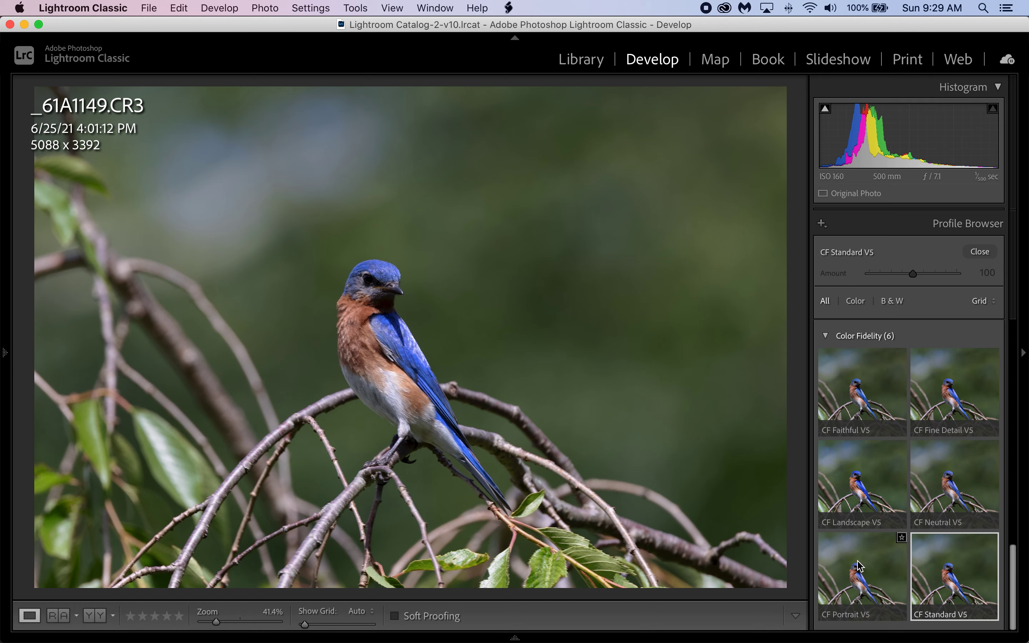
click(982, 253)
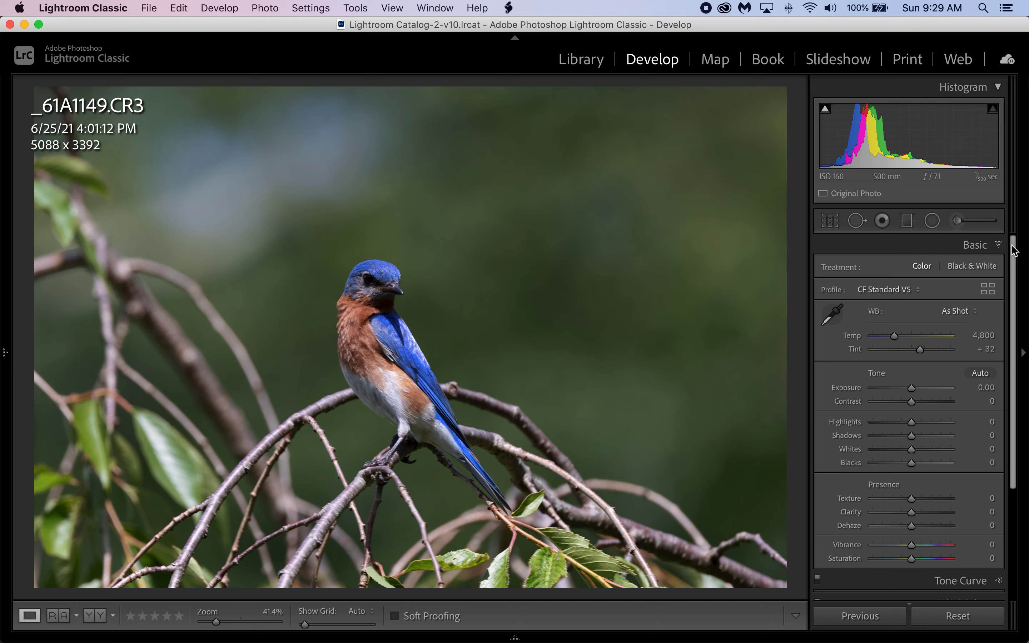
Step: In the Detail settings, set sharpening Amount to 25, Radius to 1.3 and Masking to 85, leaving sharpening Detail as is
drag(1013, 253, 1013, 380)
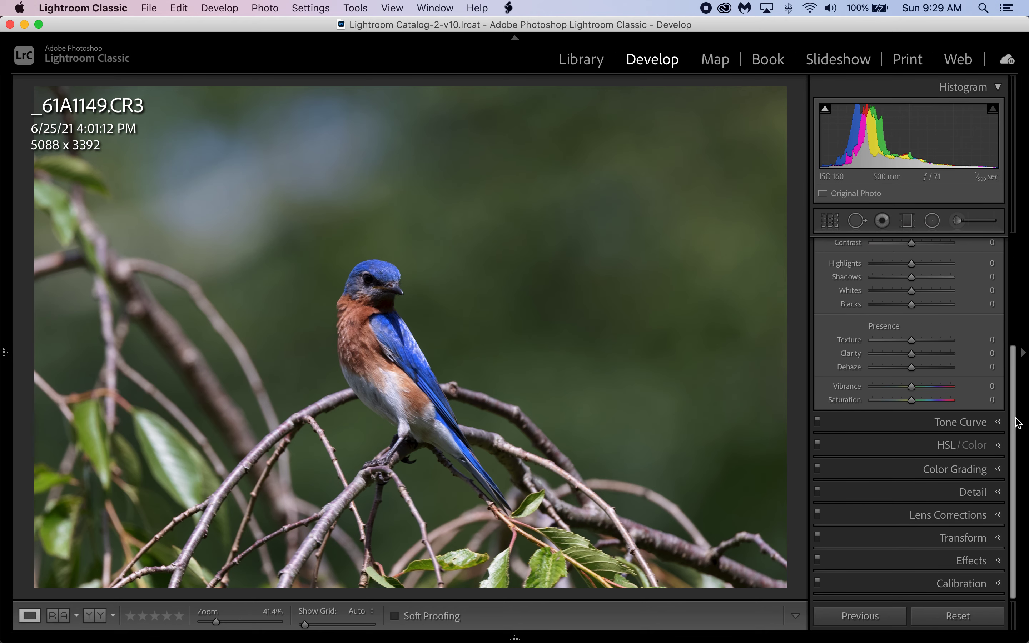
click(973, 492)
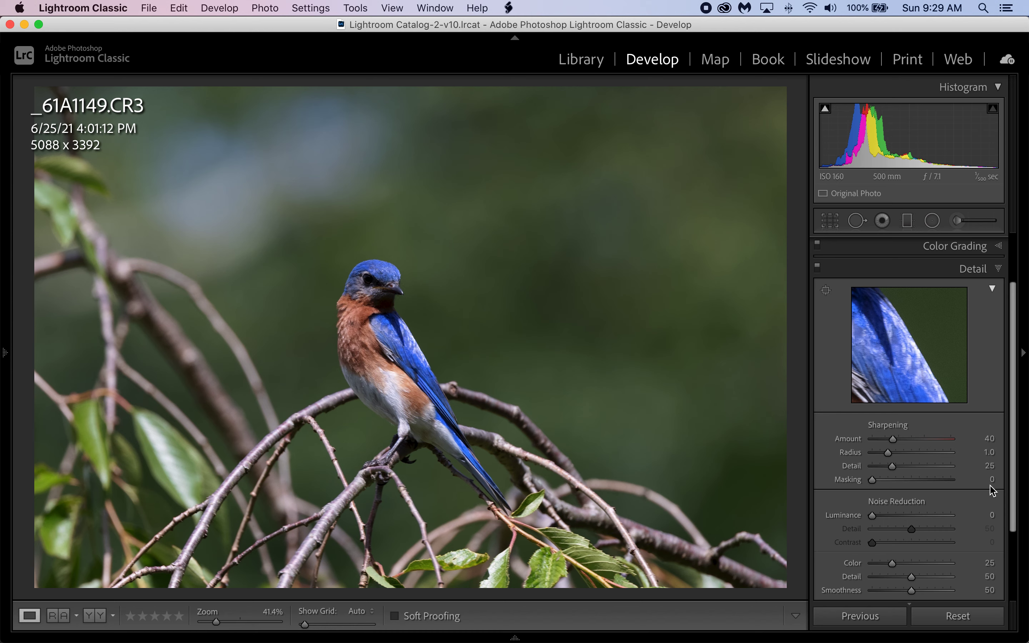
click(987, 438)
text(25)
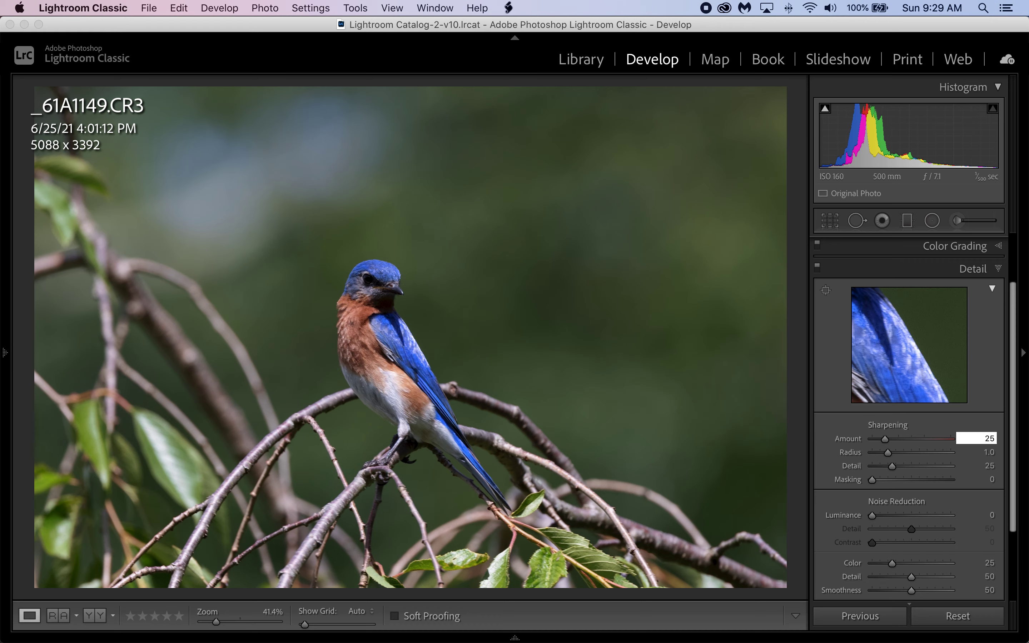
key(Tab)
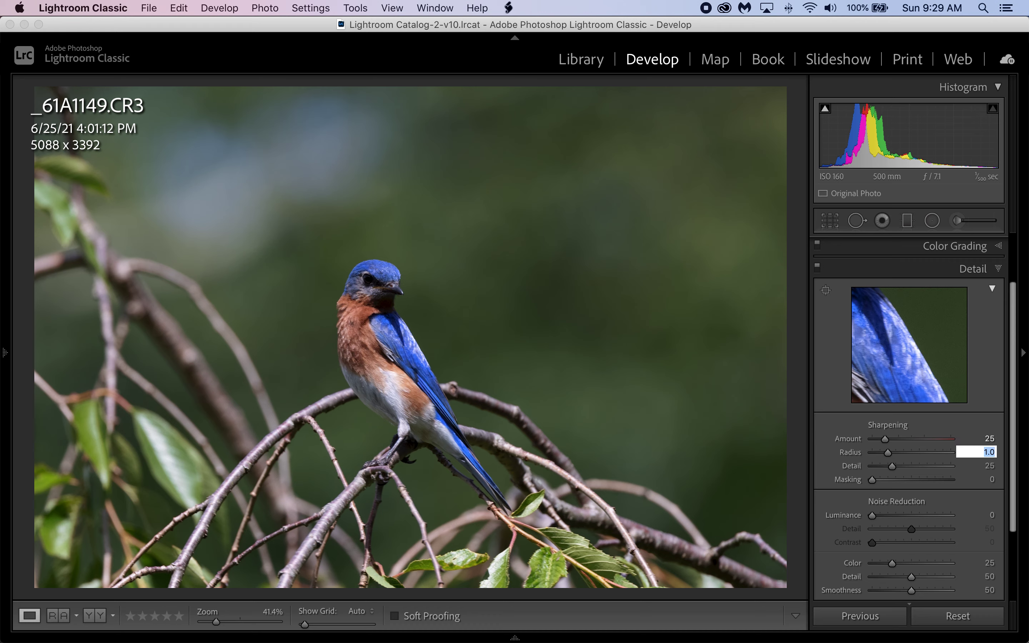
text(1.3)
key(Tab)
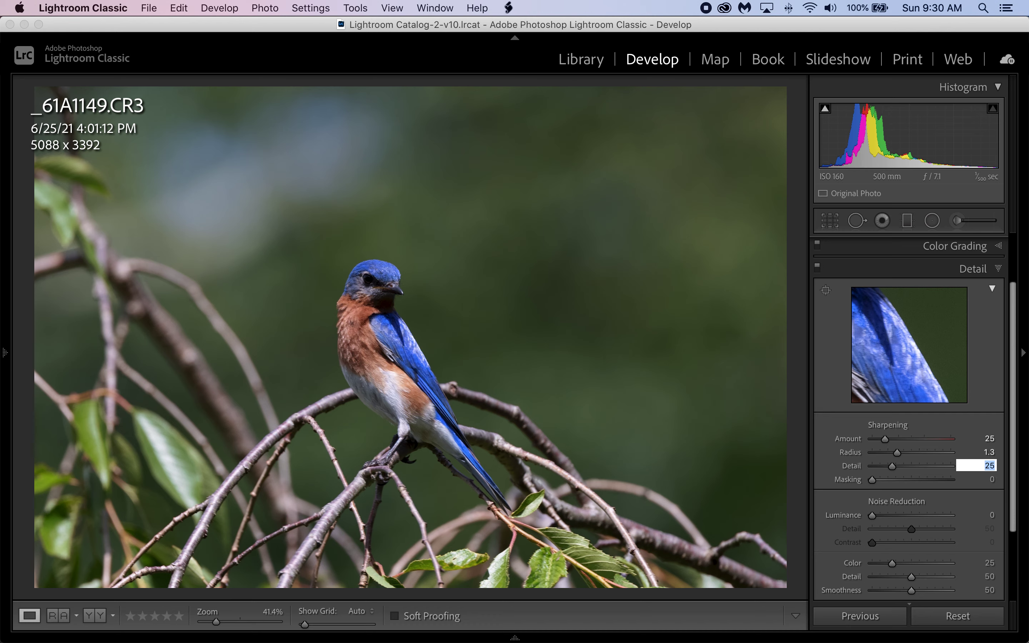
key(Tab)
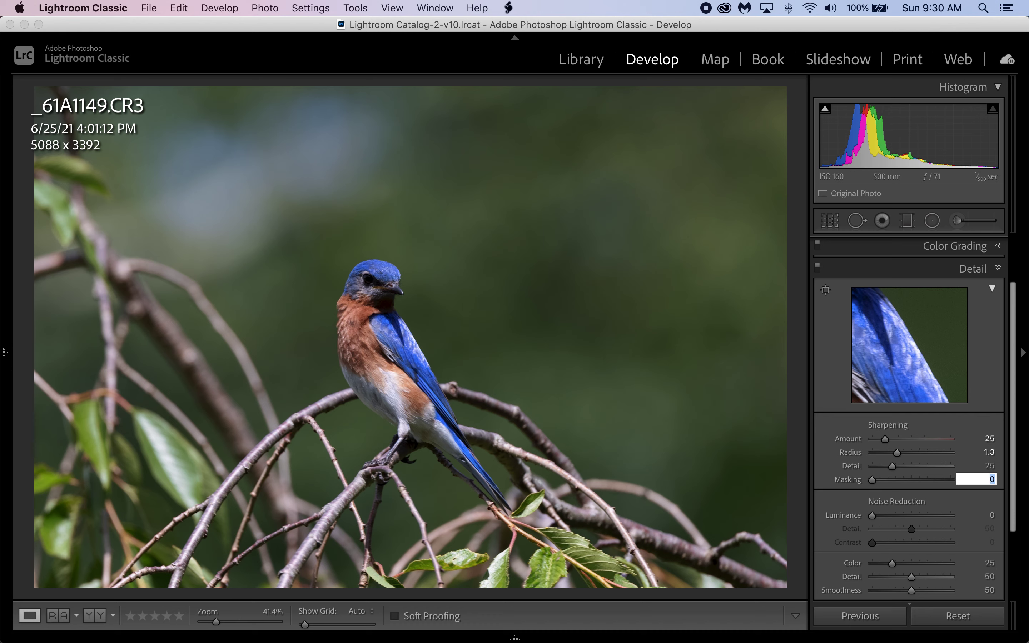
text(85)
key(Return)
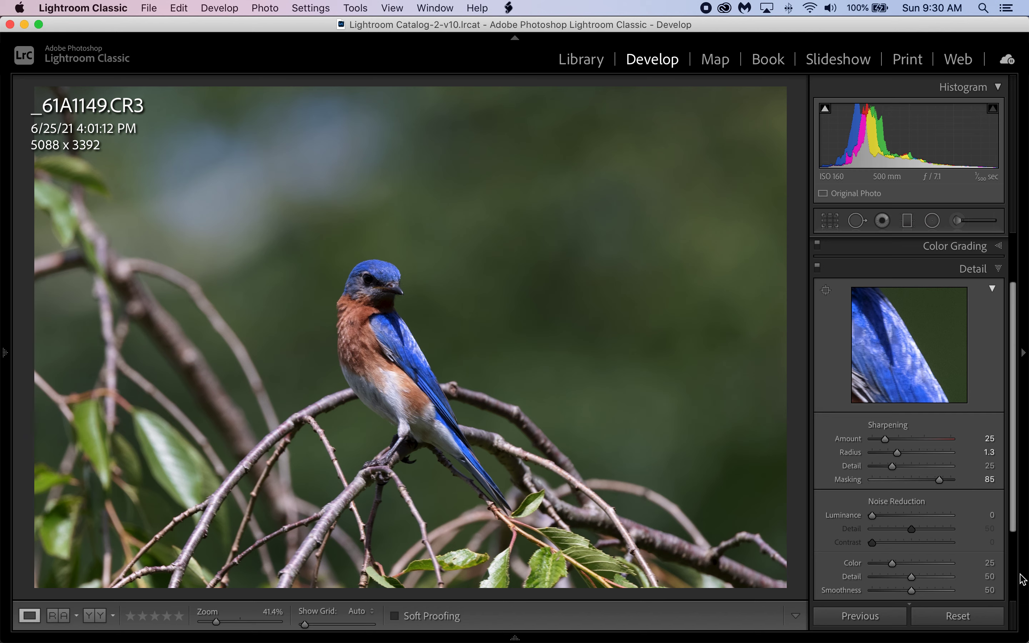
Step: Preview the black-and-white sharpening mask while lowering Masking to about 4, and restore Masking to 85
key(alt)
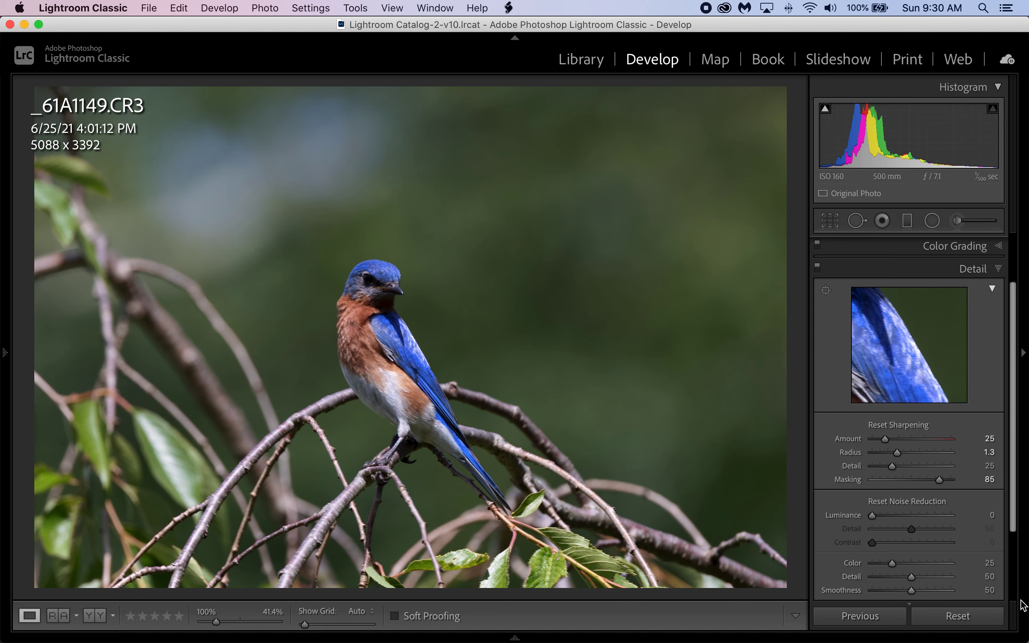
alt+click(939, 480)
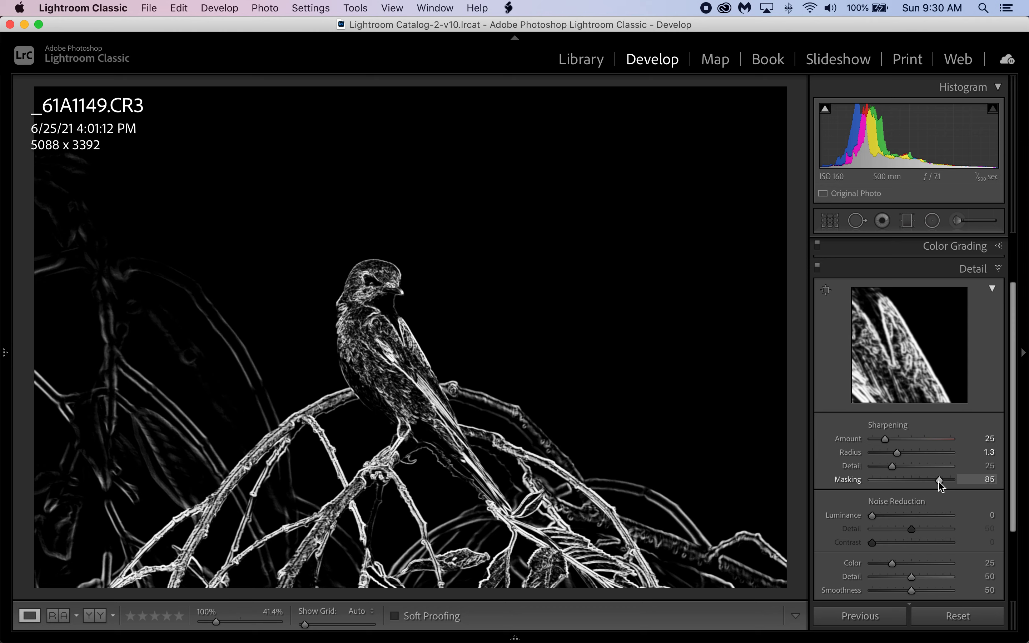
drag(938, 482, 877, 481)
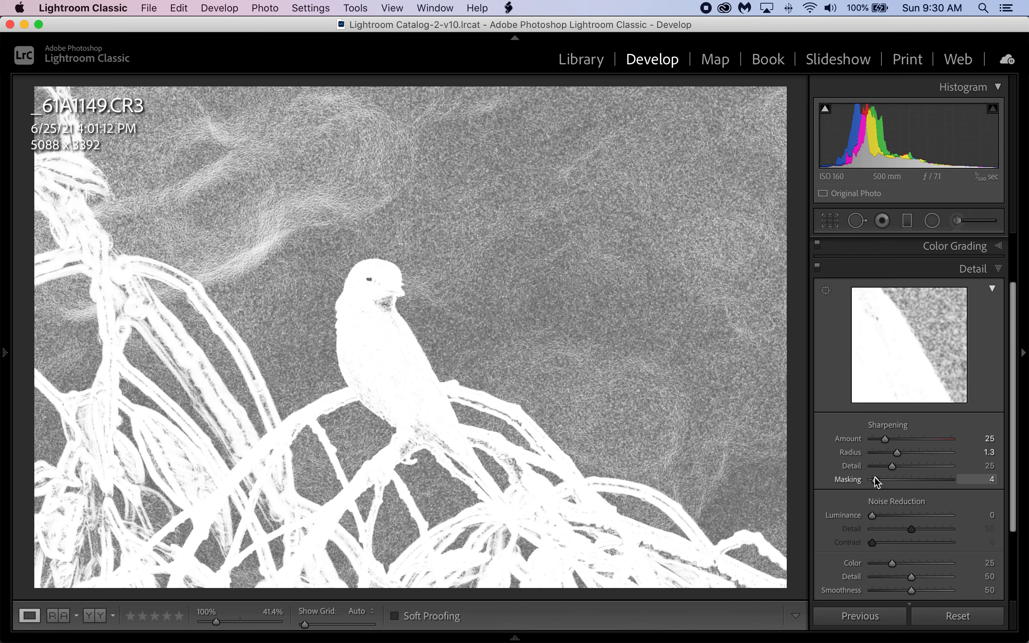
drag(877, 481, 940, 484)
key(super+z)
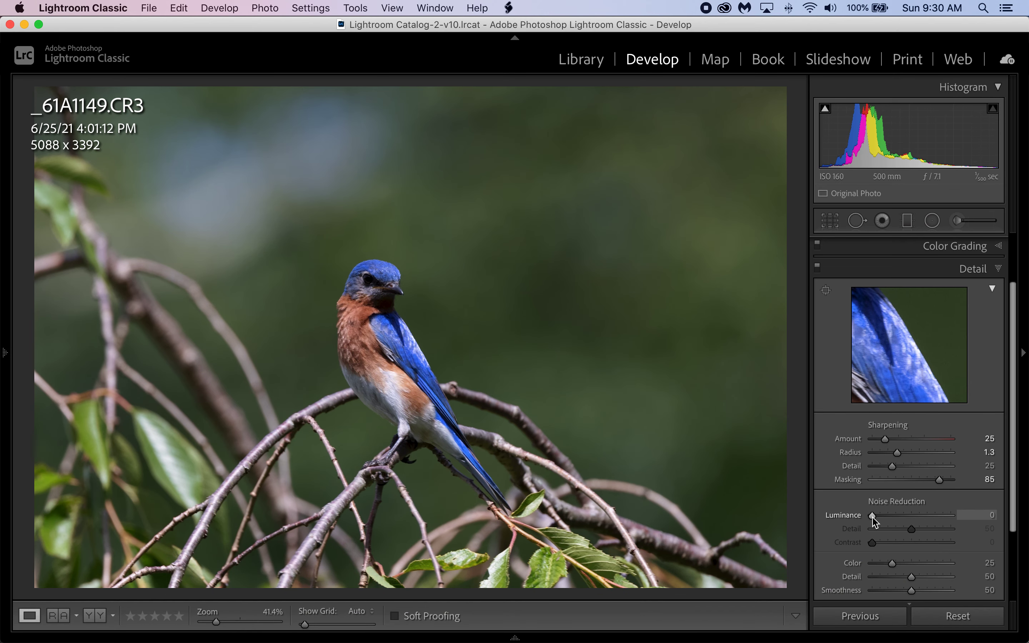
Step: Enable chromatic aberration removal and lens profile corrections, comparing the photo with profile corrections off and on
scroll(1004, 494, down, 5)
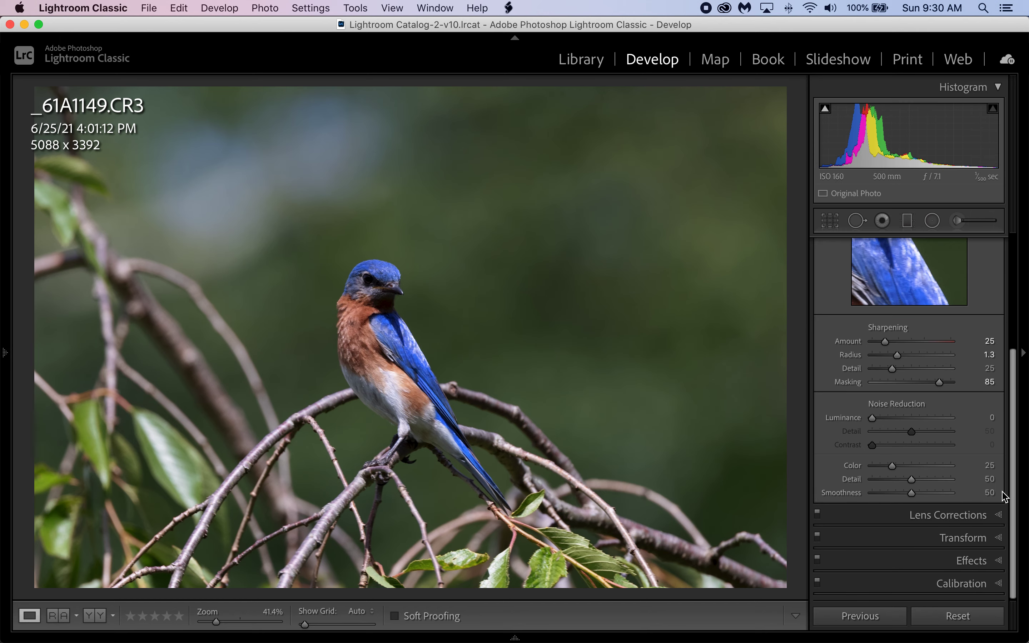
click(971, 516)
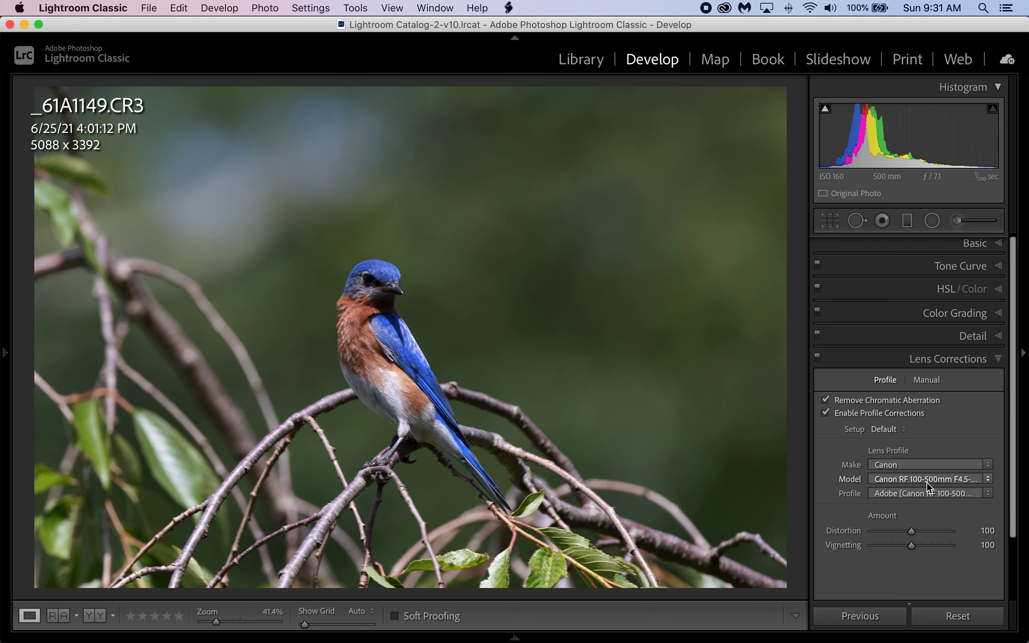
click(825, 413)
click(826, 413)
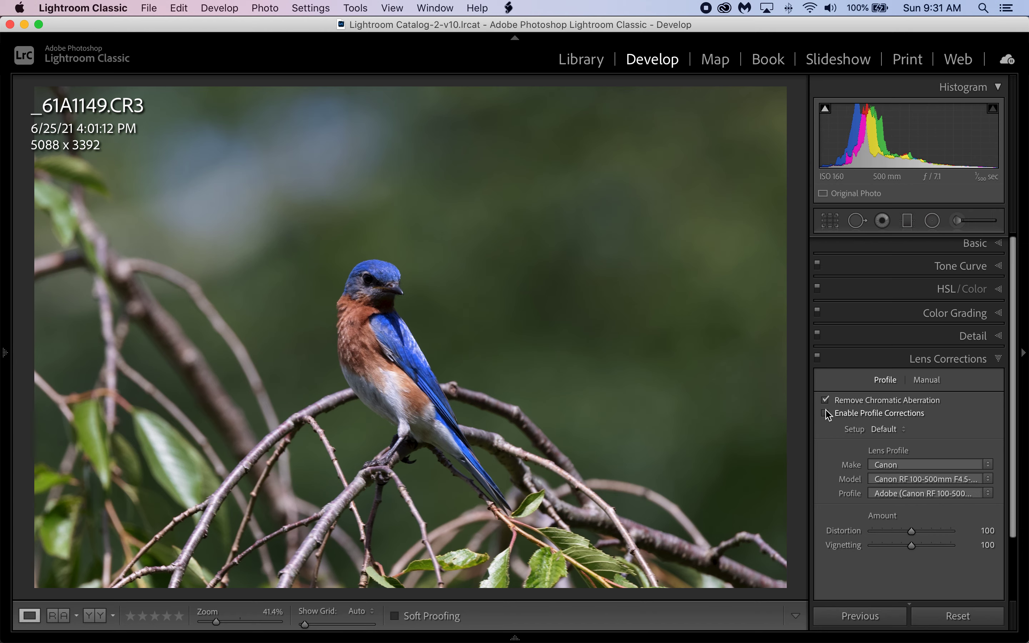
click(825, 413)
mouse_move(5, 109)
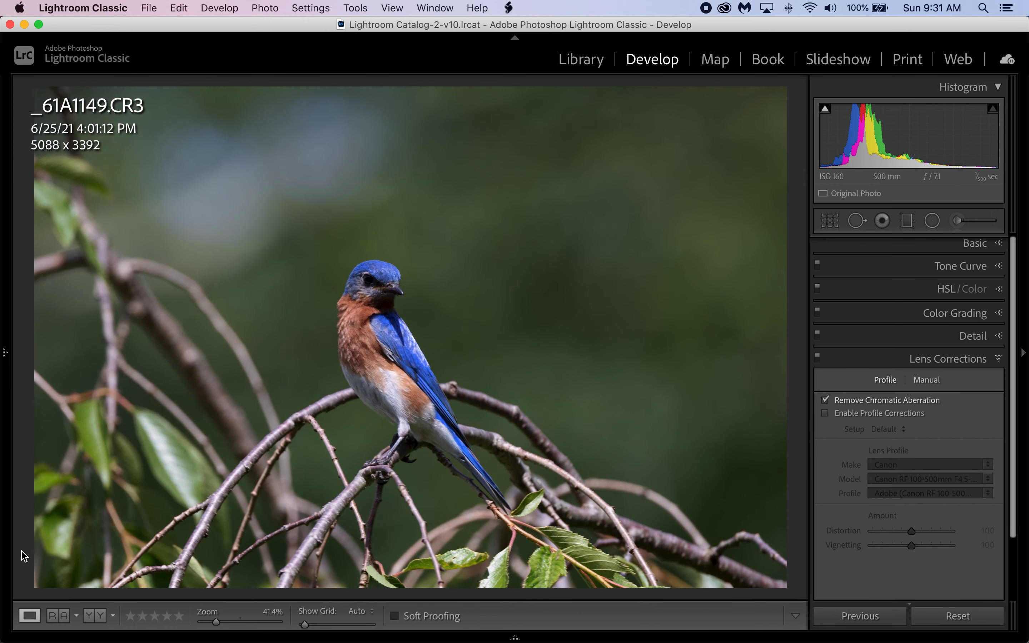
click(867, 415)
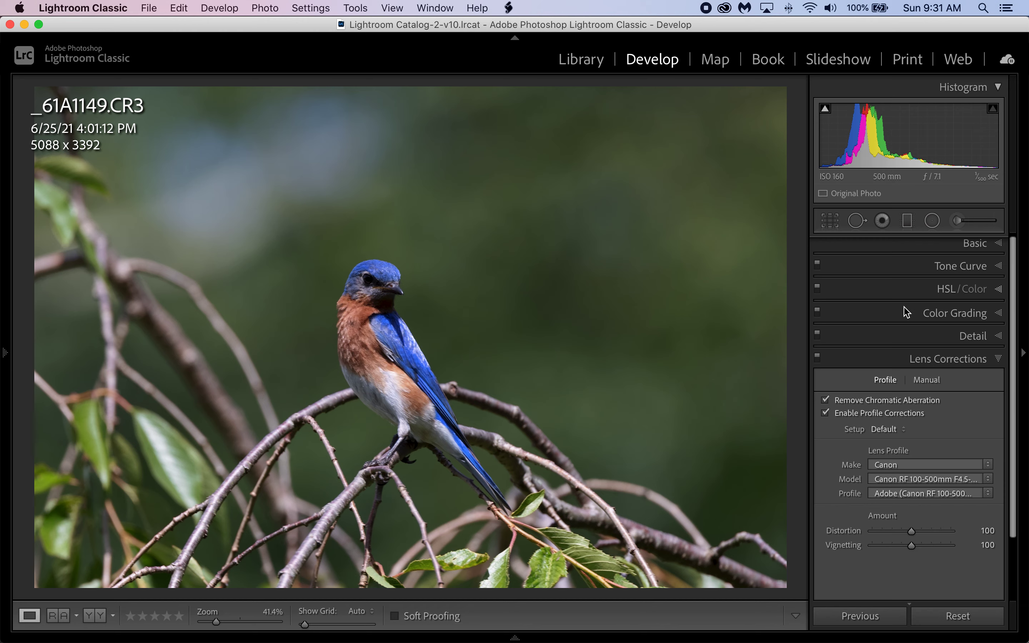
Step: Create a develop preset named Canon R5 Import in the User Presets group with all available settings included
scroll(1018, 289, up, 1)
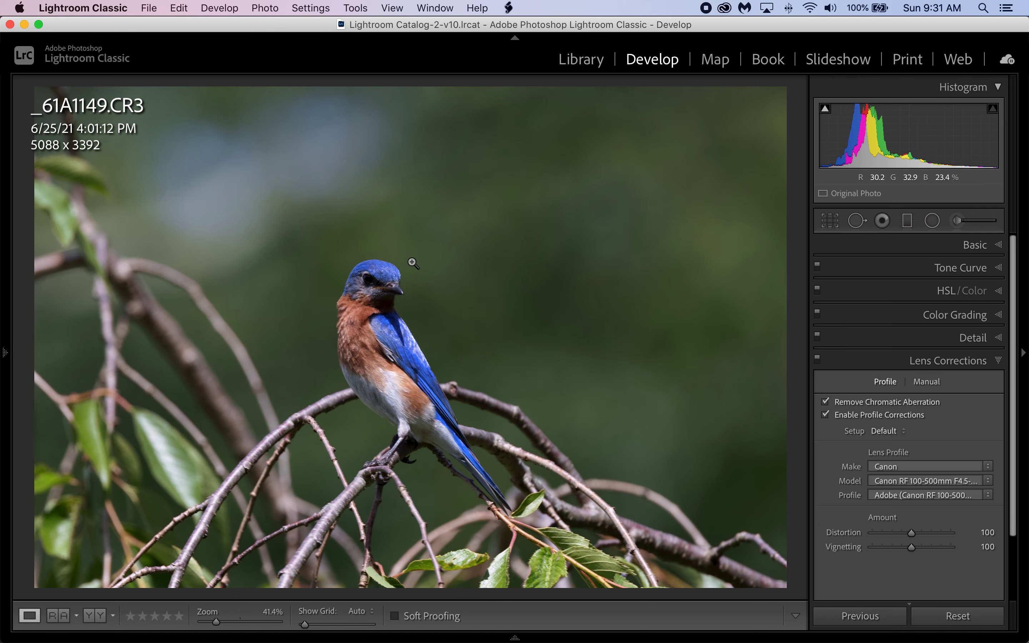
click(5, 355)
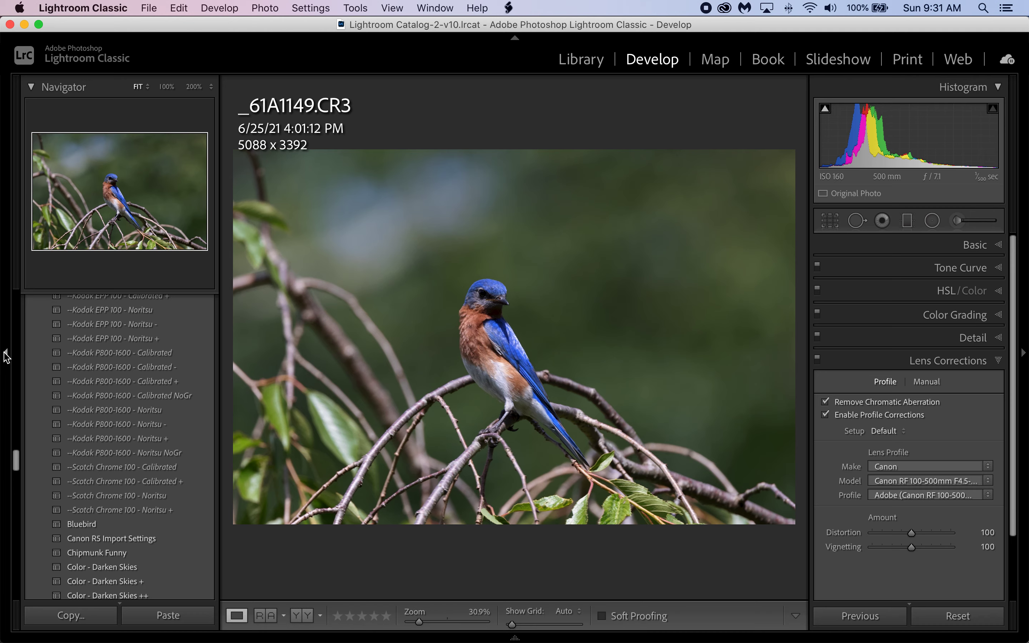
scroll(124, 425, up, 5)
scroll(120, 434, up, 15)
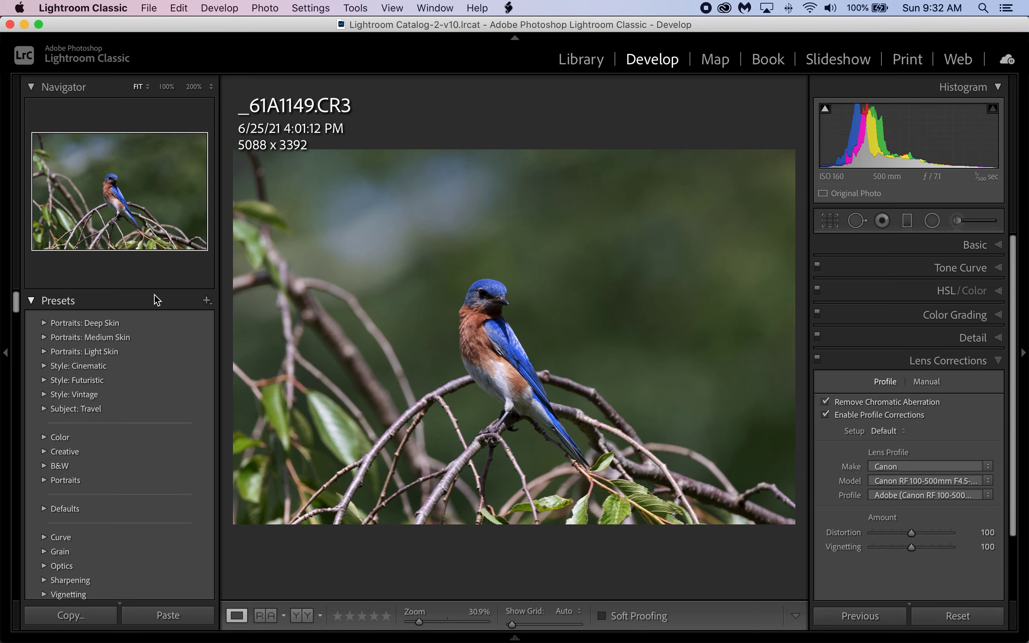
click(207, 300)
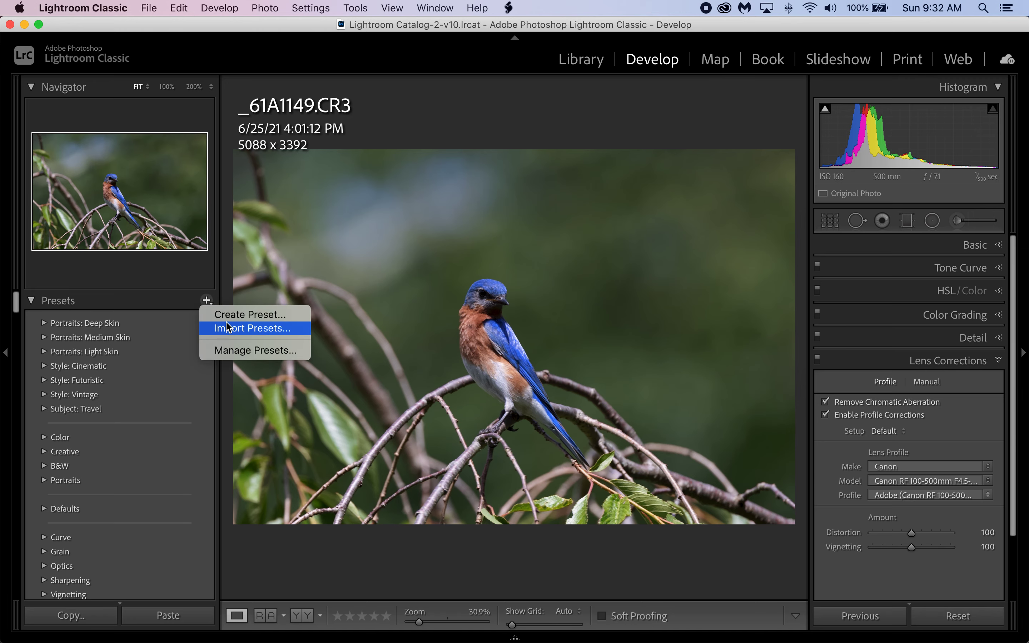
click(244, 315)
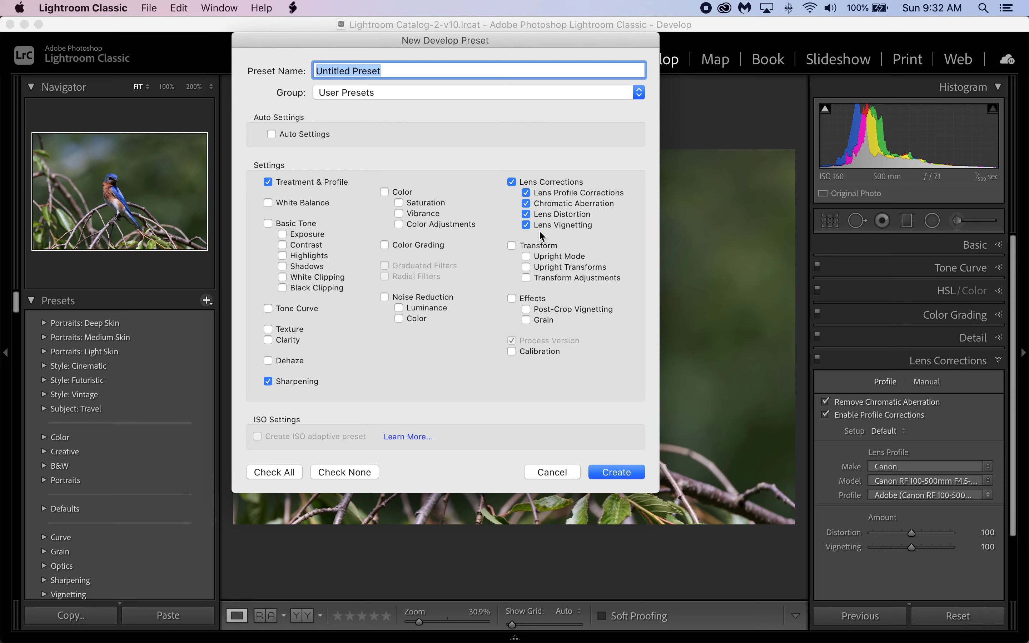
click(280, 471)
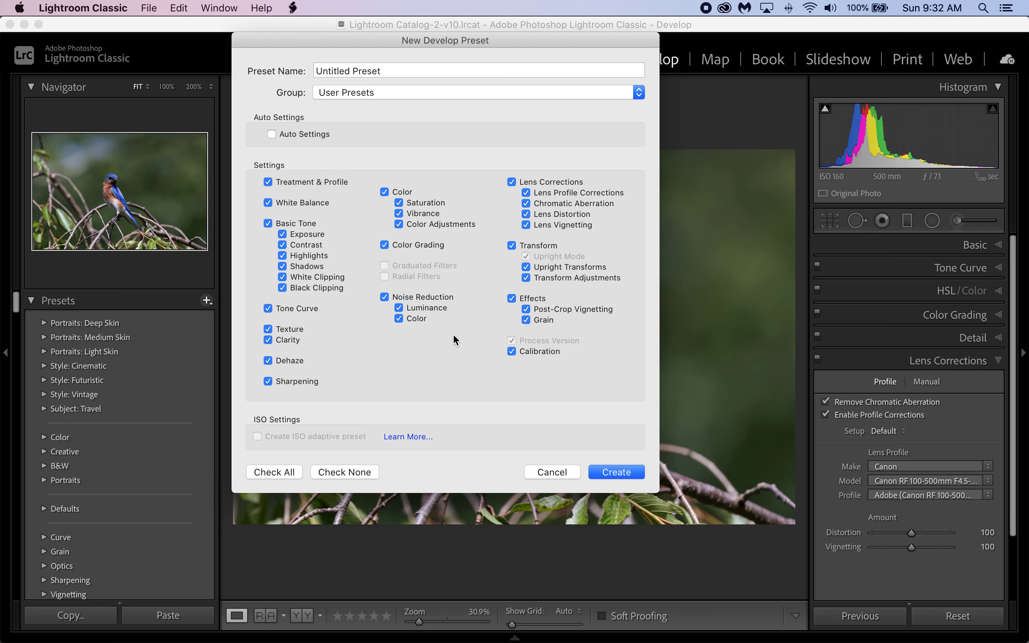
click(396, 70)
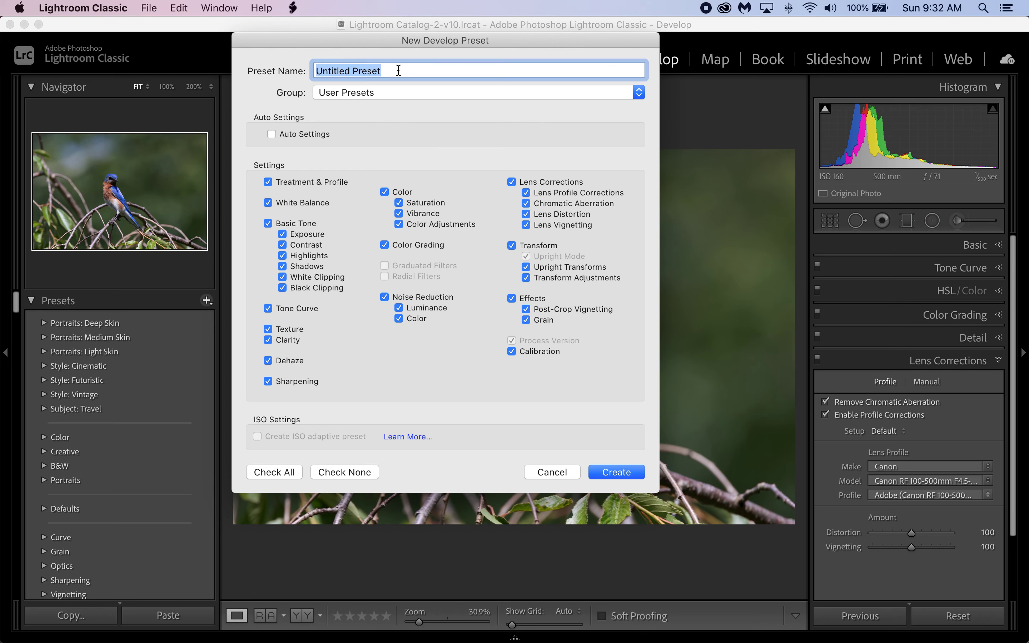
text(Can)
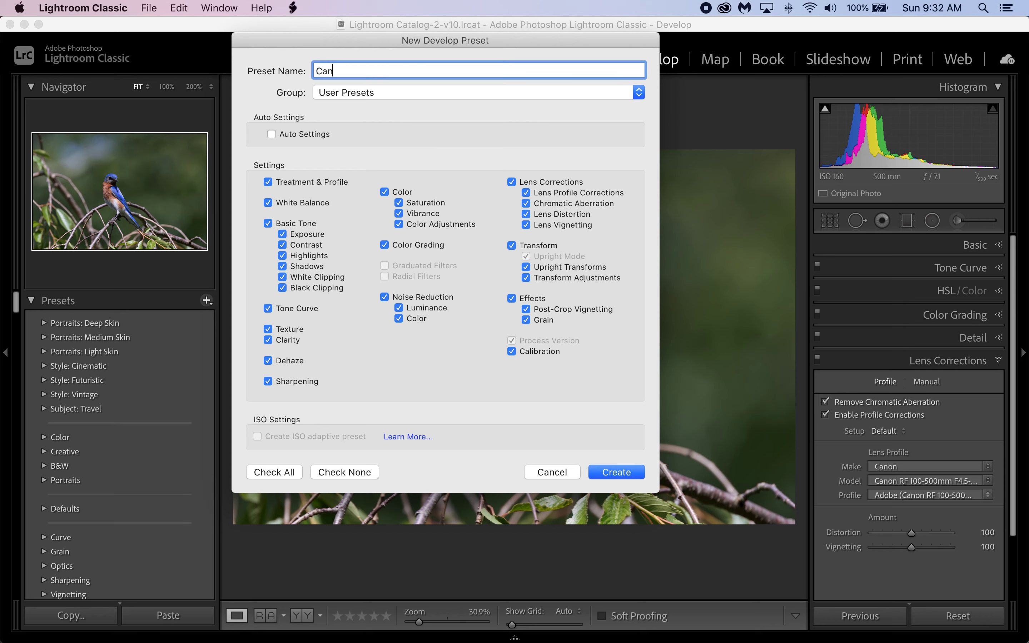
text(on R5 Import)
click(633, 472)
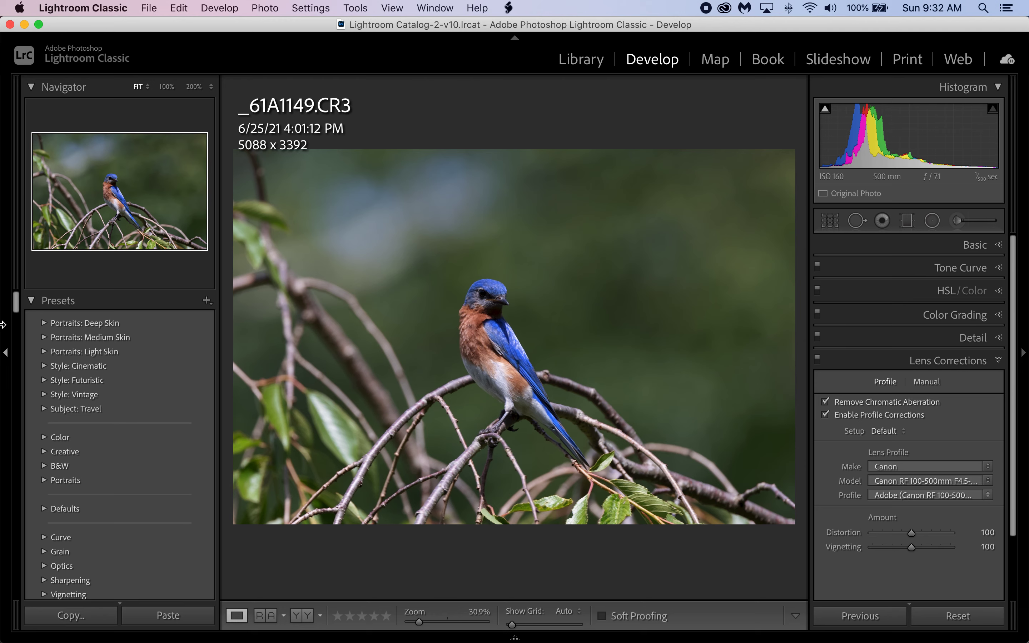
Step: Test the new preset by applying a few other user presets and applying Canon R5 Import over them, and hide the presets
drag(16, 313, 13, 476)
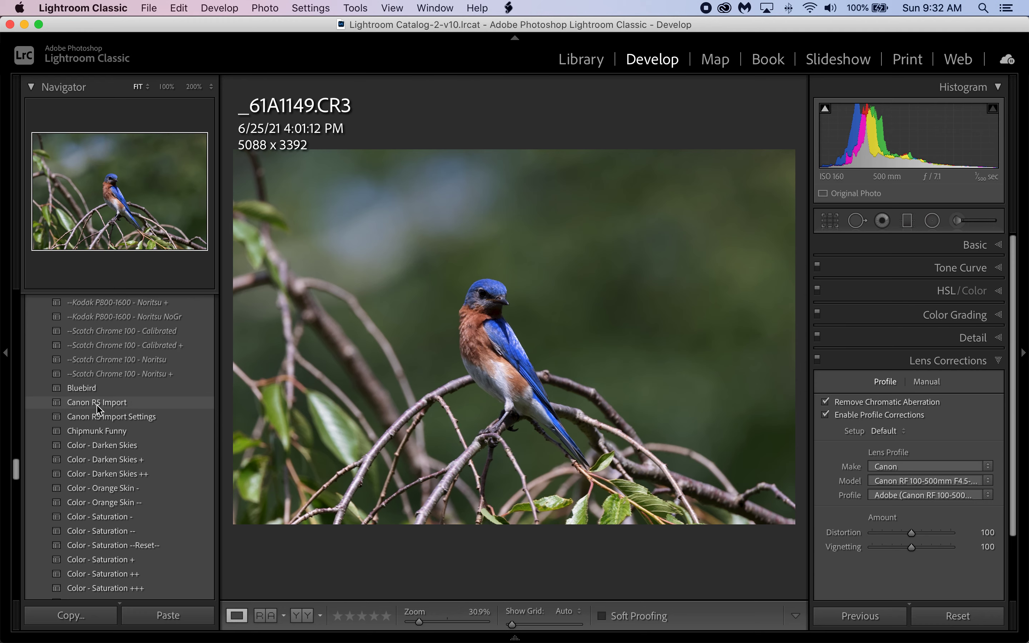
click(107, 319)
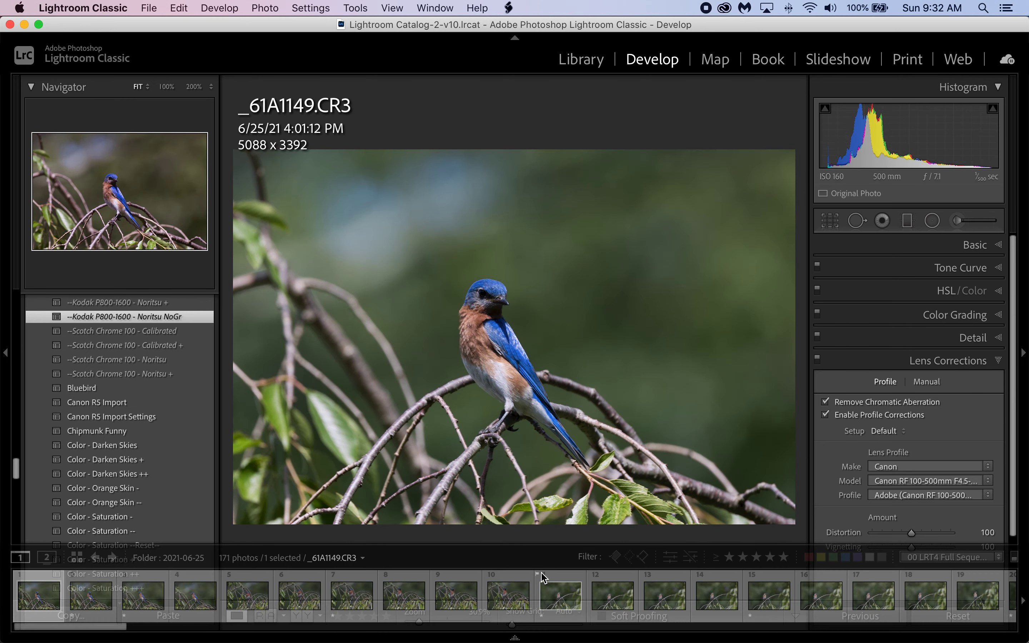
click(111, 461)
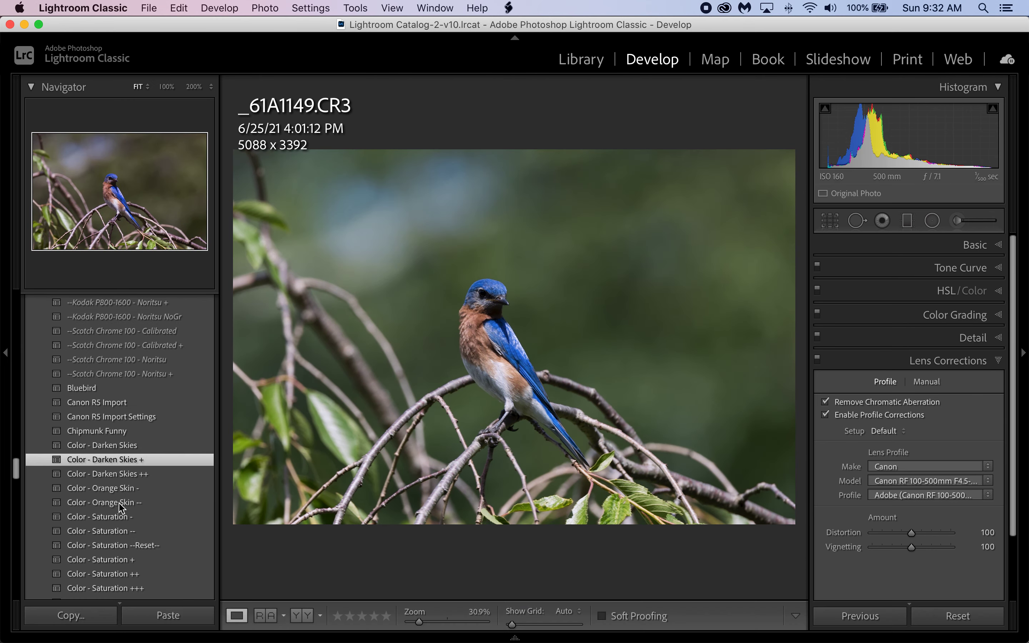
click(121, 532)
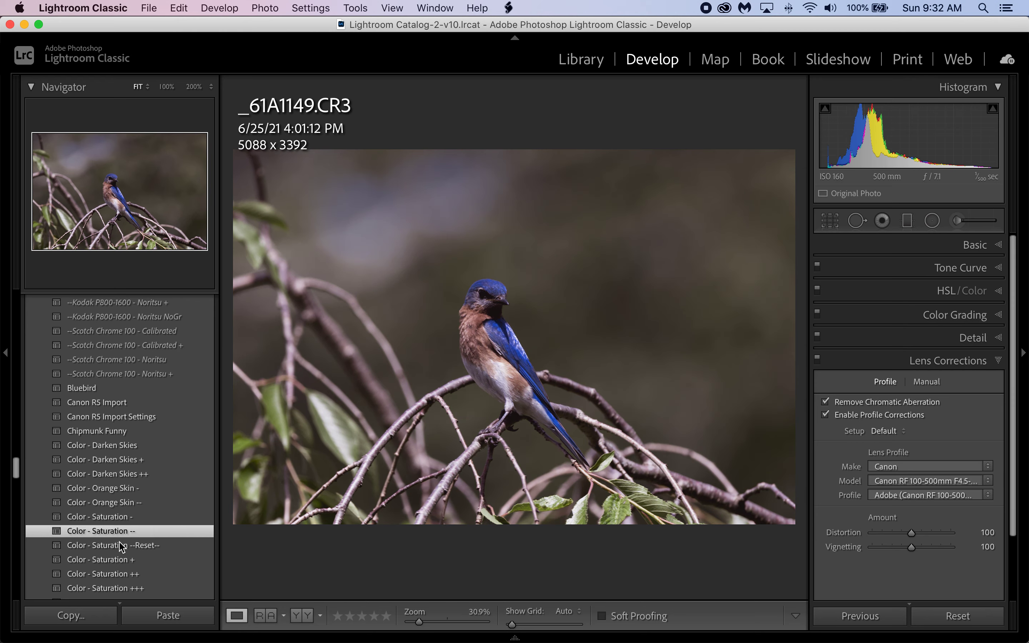
click(106, 405)
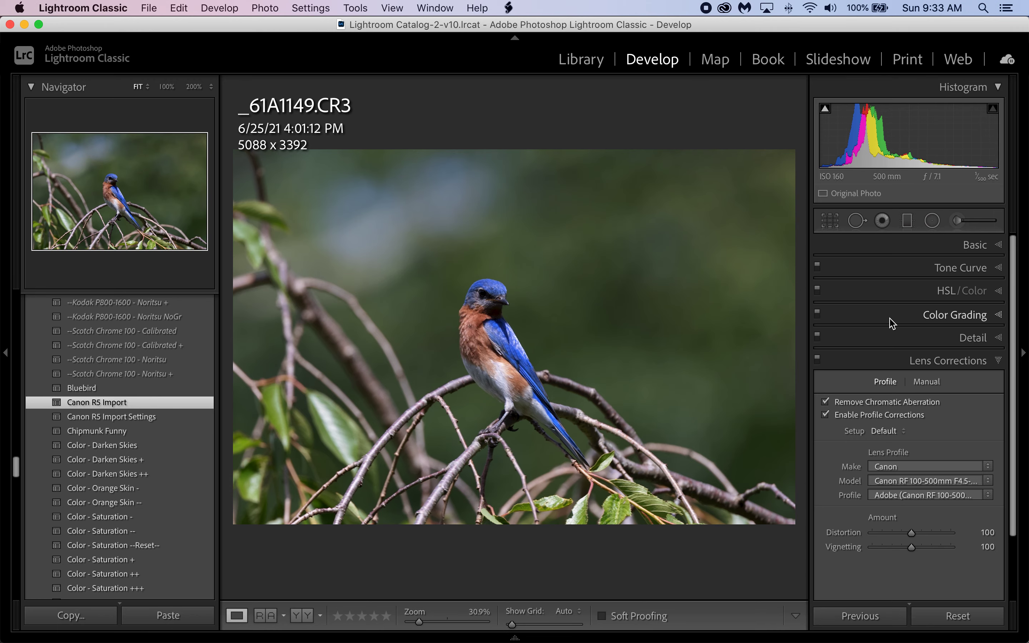
click(5, 357)
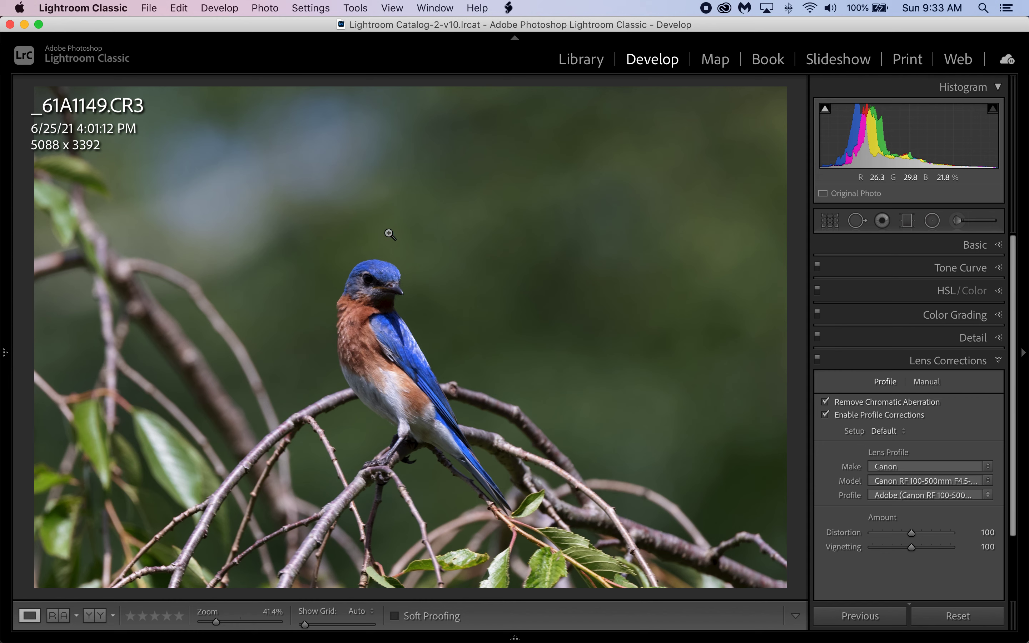
Step: Open the raw defaults in the preset preferences and turn off serial numbers for the Canon EOS R5 camera
click(112, 11)
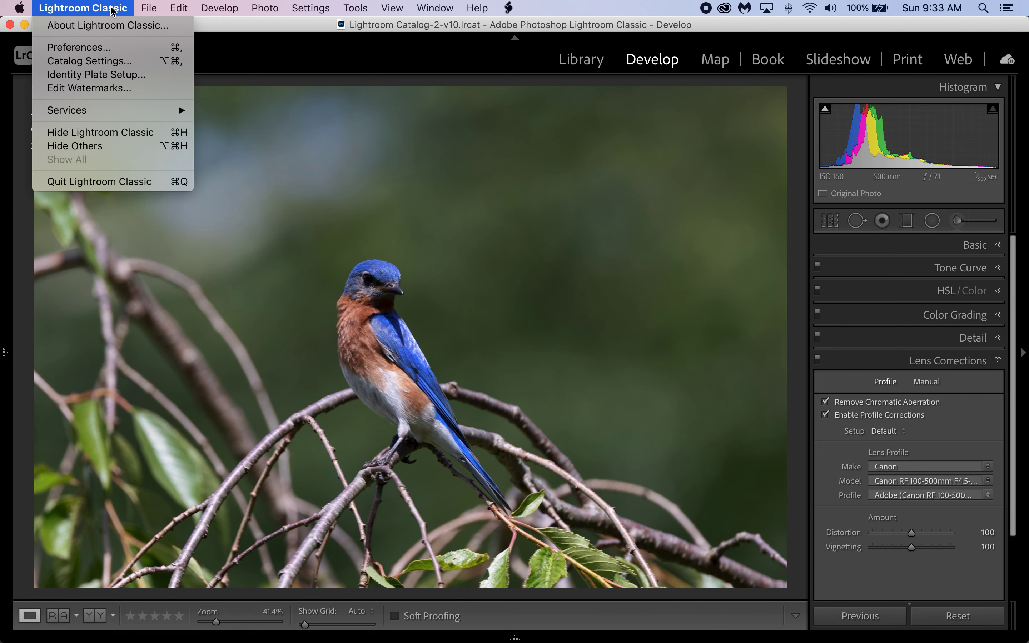
click(93, 48)
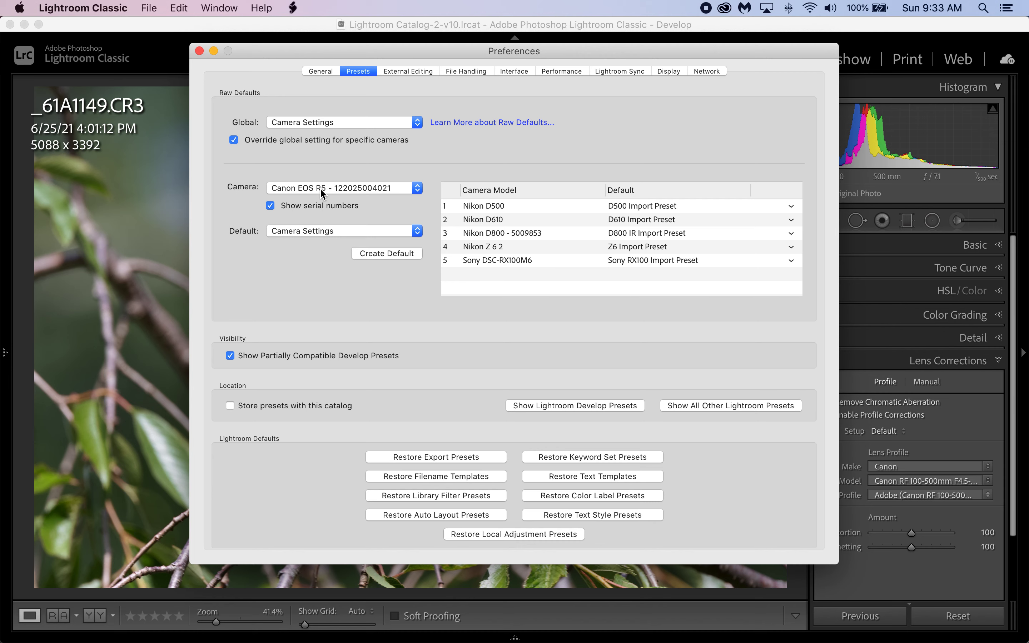
click(312, 203)
click(312, 203)
click(312, 203)
click(312, 203)
click(343, 206)
Step: Choose the Canon R5 Import user preset as the Canon EOS R5 default and create the camera default
click(355, 230)
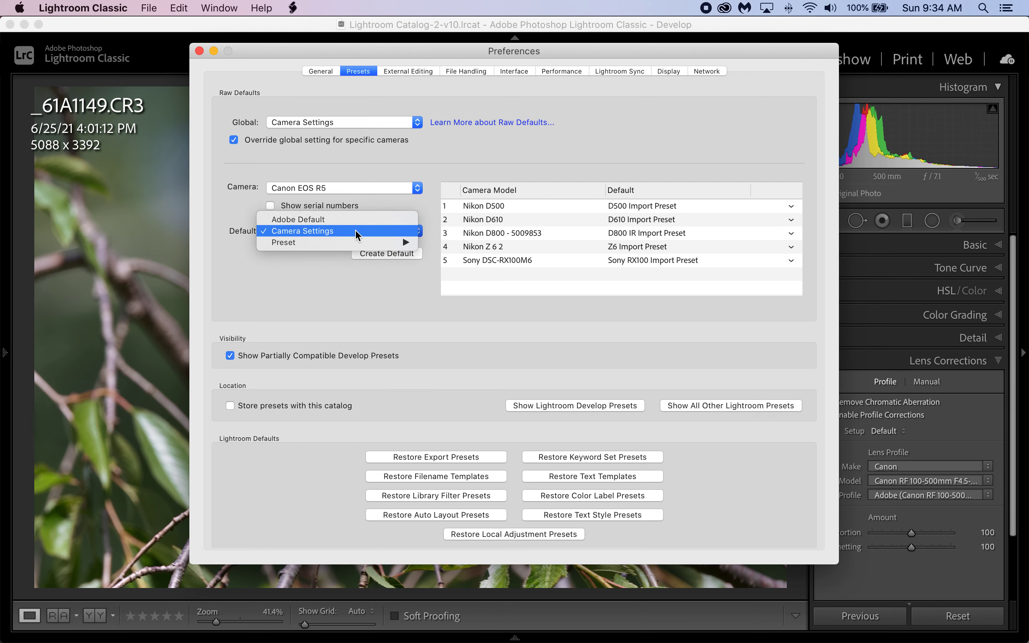
mouse_move(356, 243)
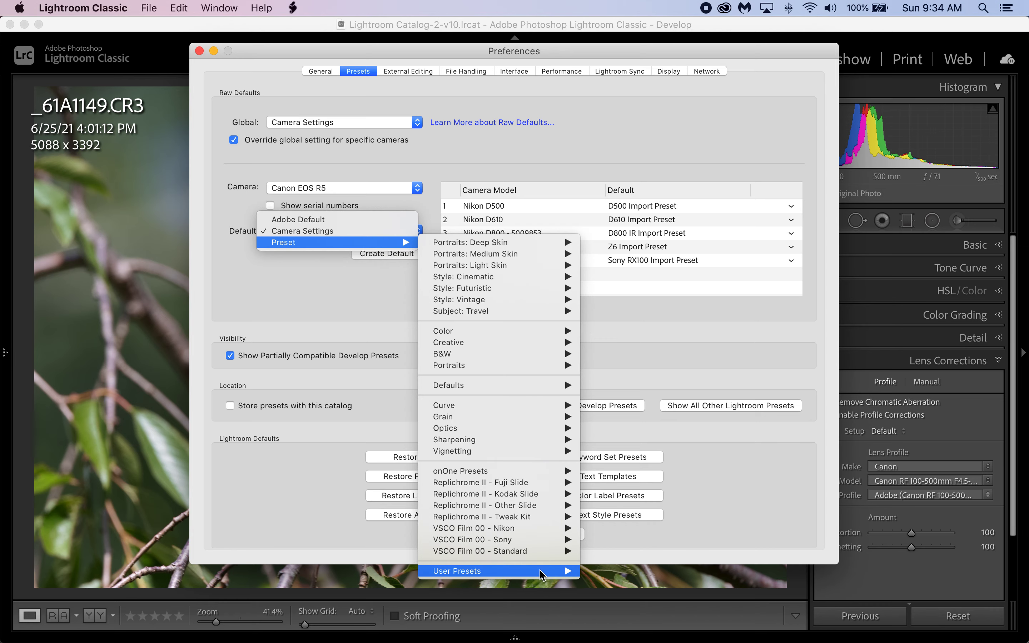
mouse_move(541, 571)
scroll(717, 540, down, 20)
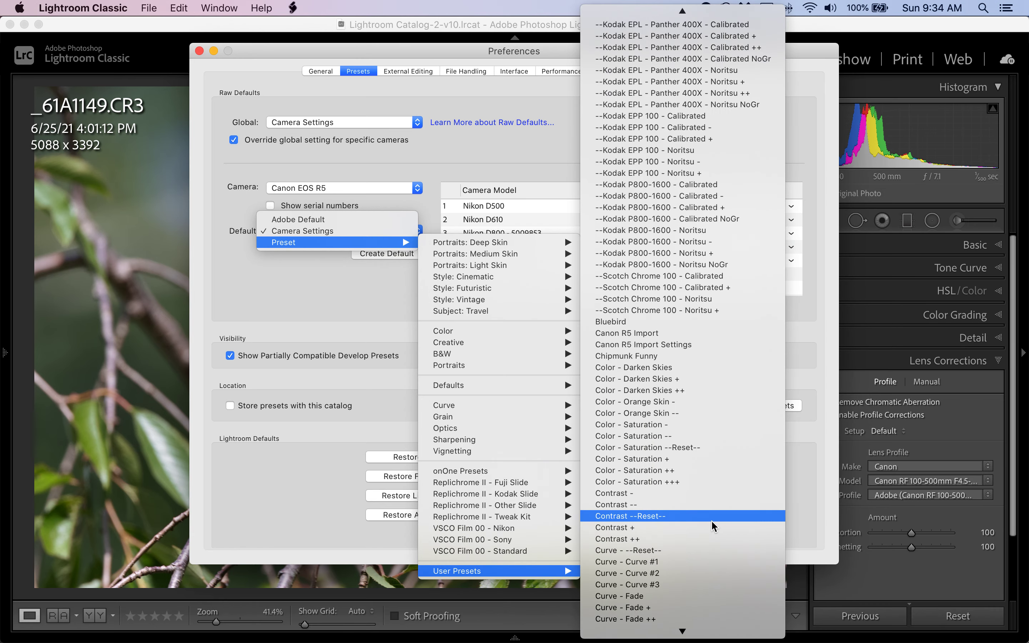
click(669, 332)
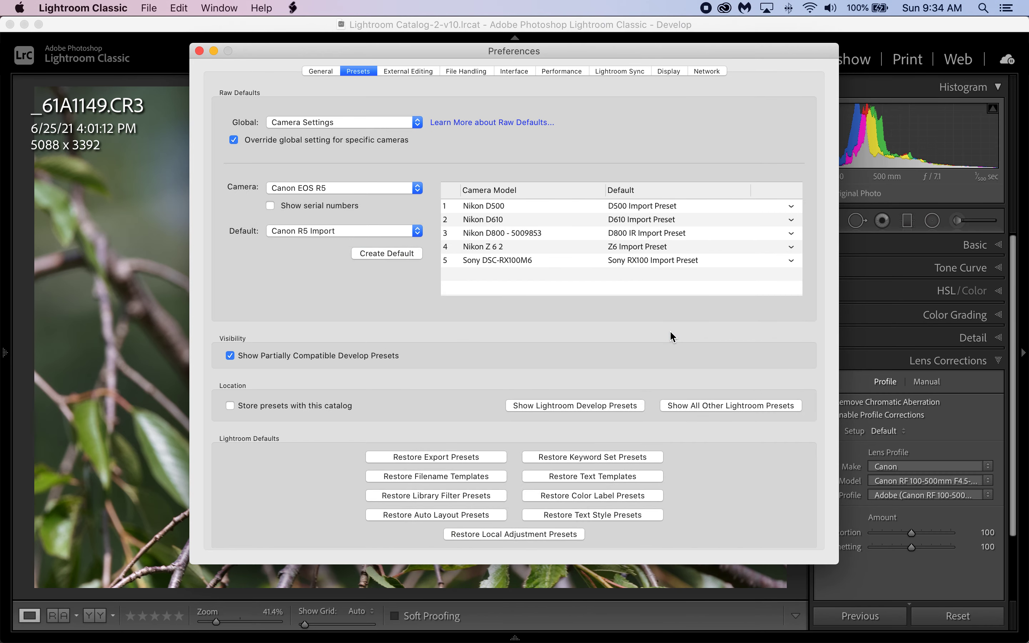
click(382, 253)
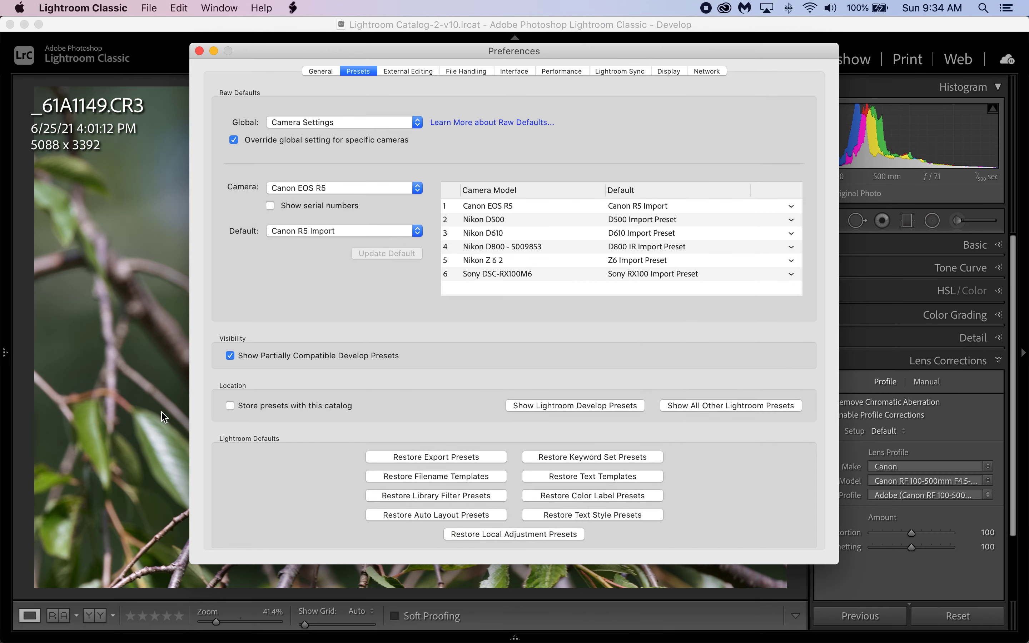